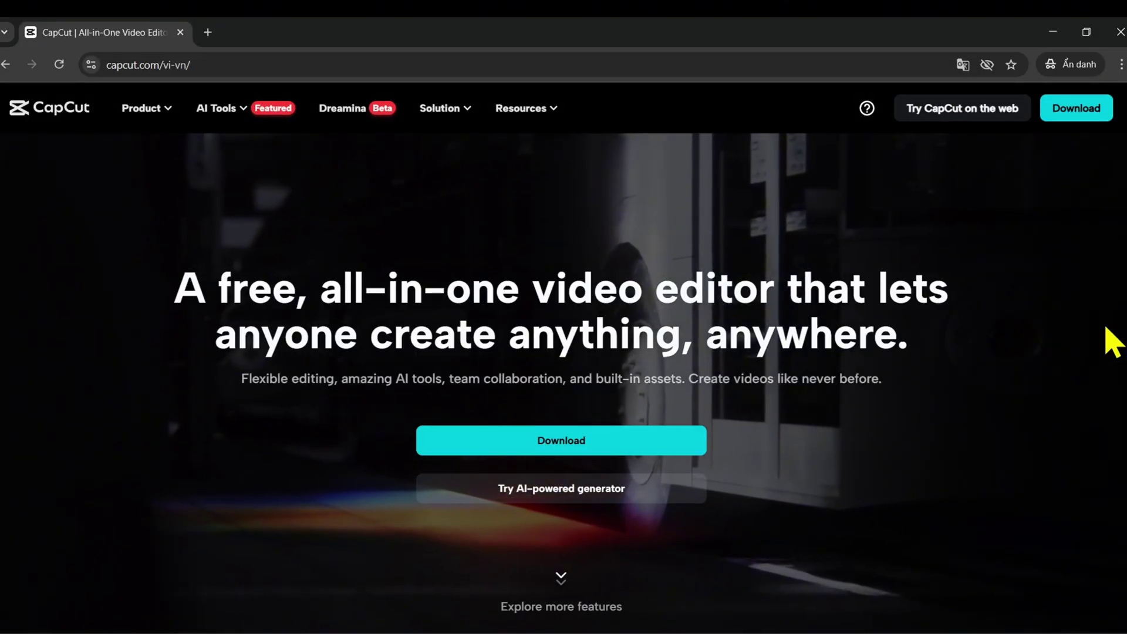
pyautogui.scroll(-5, 1039, 290)
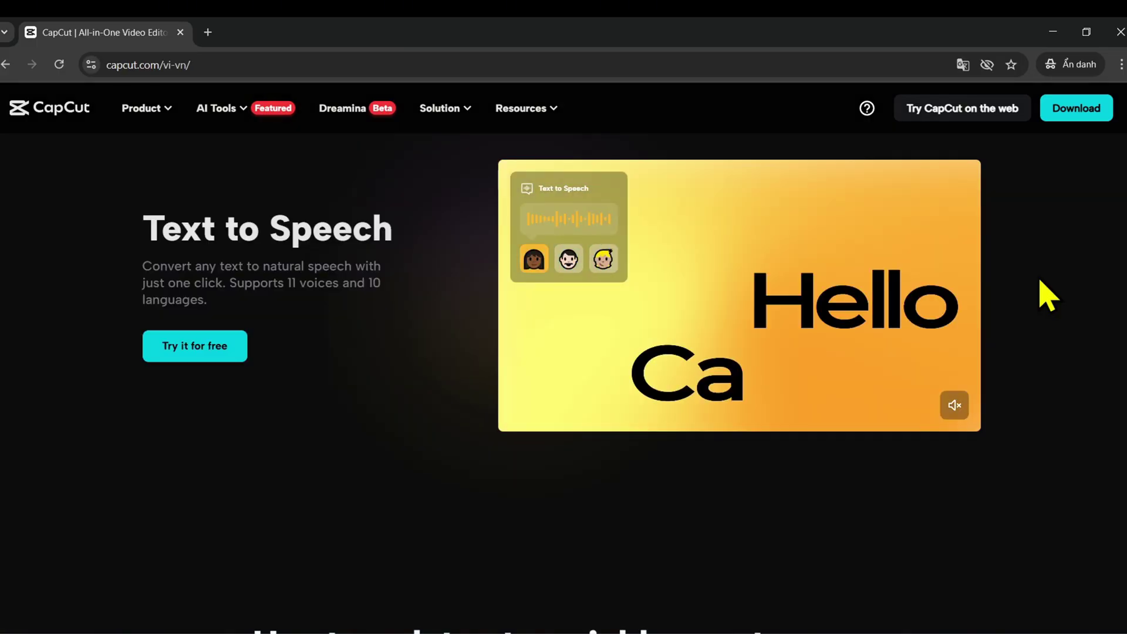
pyautogui.scroll(-5, 1039, 317)
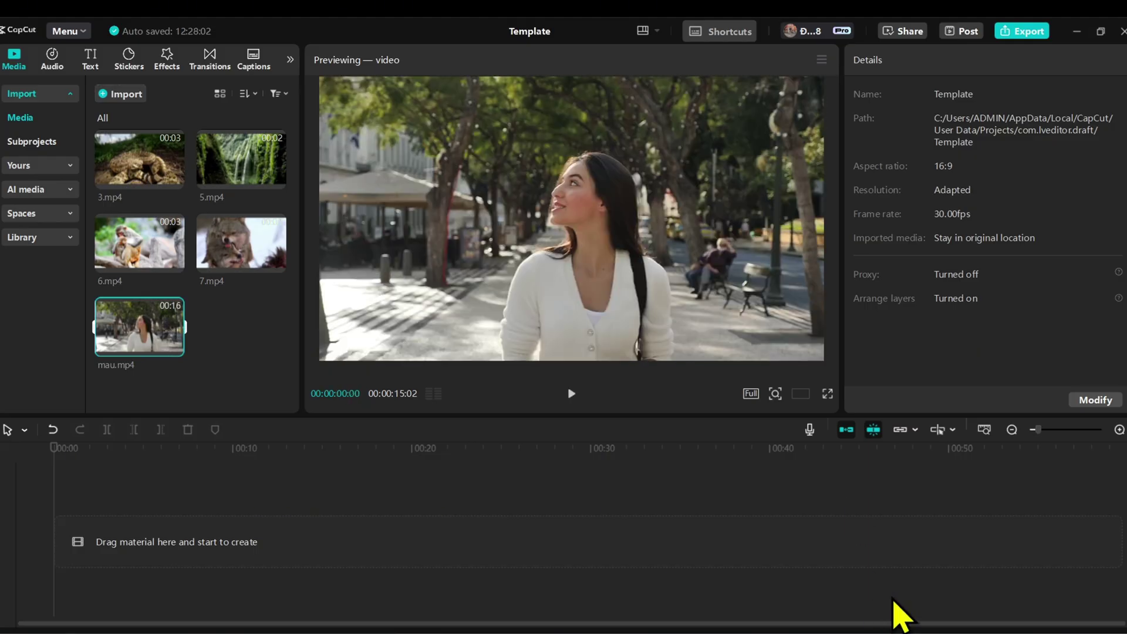
# - Add mau.mp4 to the timeline and enable Auto background removal to isolate the woman
pyautogui.moveTo(166, 357); pyautogui.dragTo(150, 539)
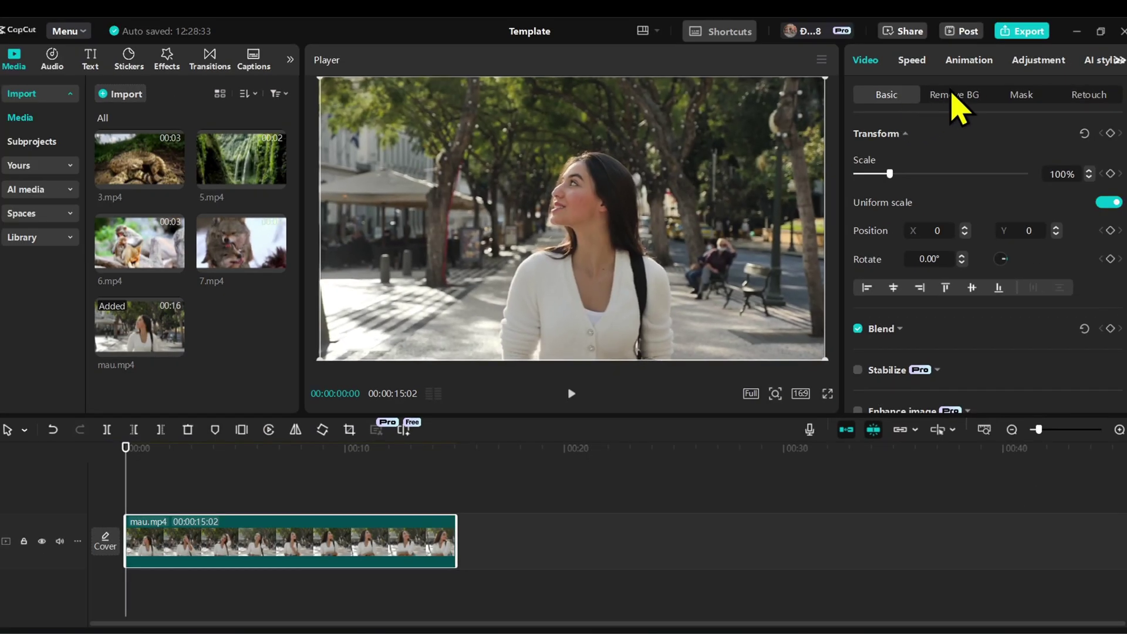
pyautogui.click(959, 99)
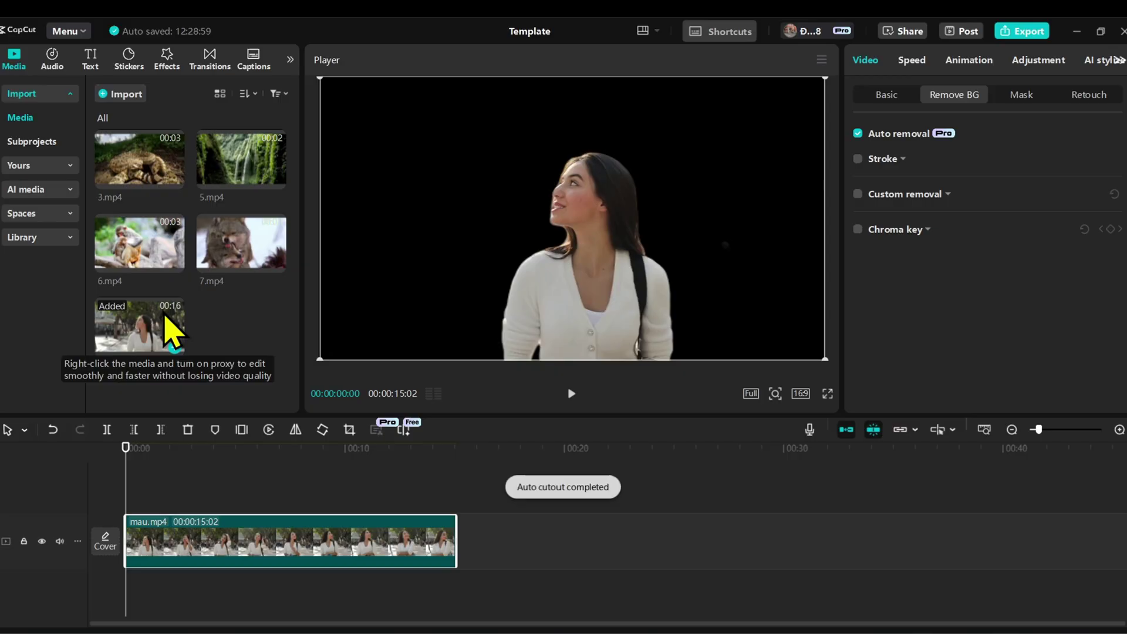
# - Add a second mau.mp4 on its own track and reposition the cut-out woman in the frame
pyautogui.moveTo(168, 330)
pyautogui.mouseDown()
pyautogui.moveTo(146, 599)
pyautogui.moveTo(132, 598)
pyautogui.mouseUp()
pyautogui.click(352, 472)
pyautogui.click(507, 309)
pyautogui.moveTo(549, 283); pyautogui.dragTo(635, 280)
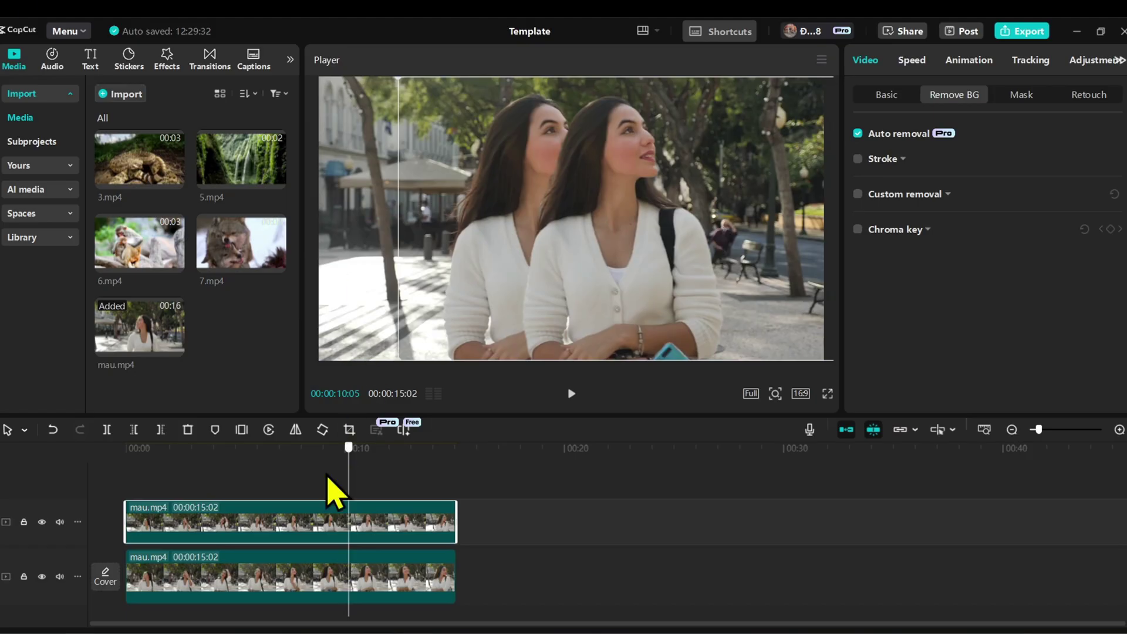
pyautogui.moveTo(327, 476)
pyautogui.mouseDown()
pyautogui.moveTo(395, 502)
pyautogui.moveTo(399, 515)
pyautogui.mouseUp()
pyautogui.moveTo(659, 253); pyautogui.dragTo(555, 255)
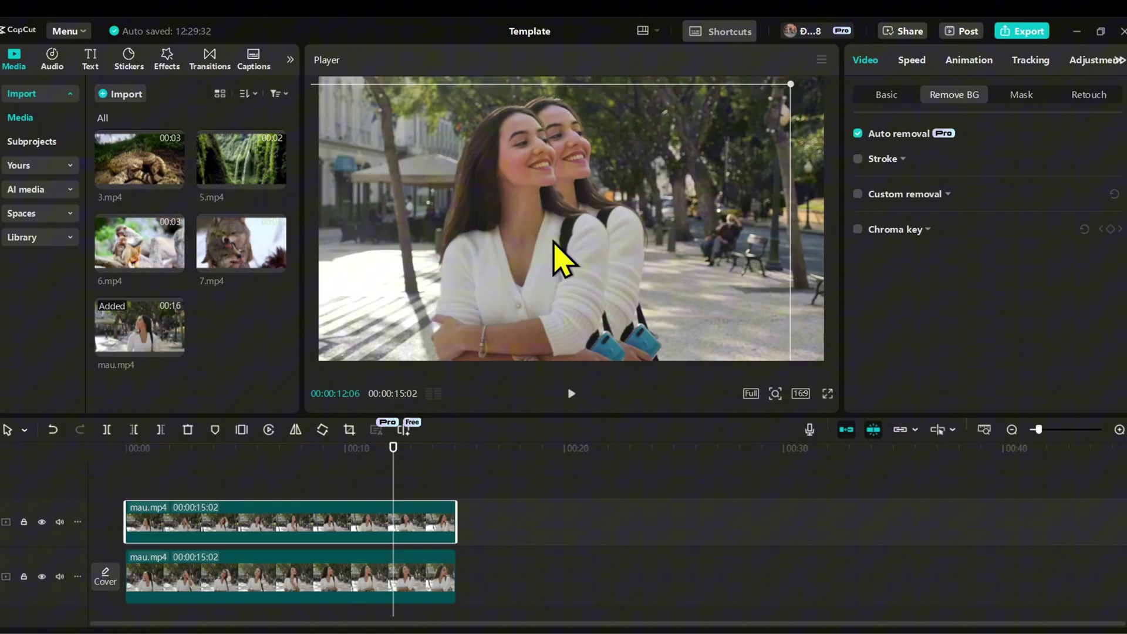
# - Place a beach Scenery stock clip beneath the woman, trim it to ten seconds and play back
pyautogui.click(40, 236)
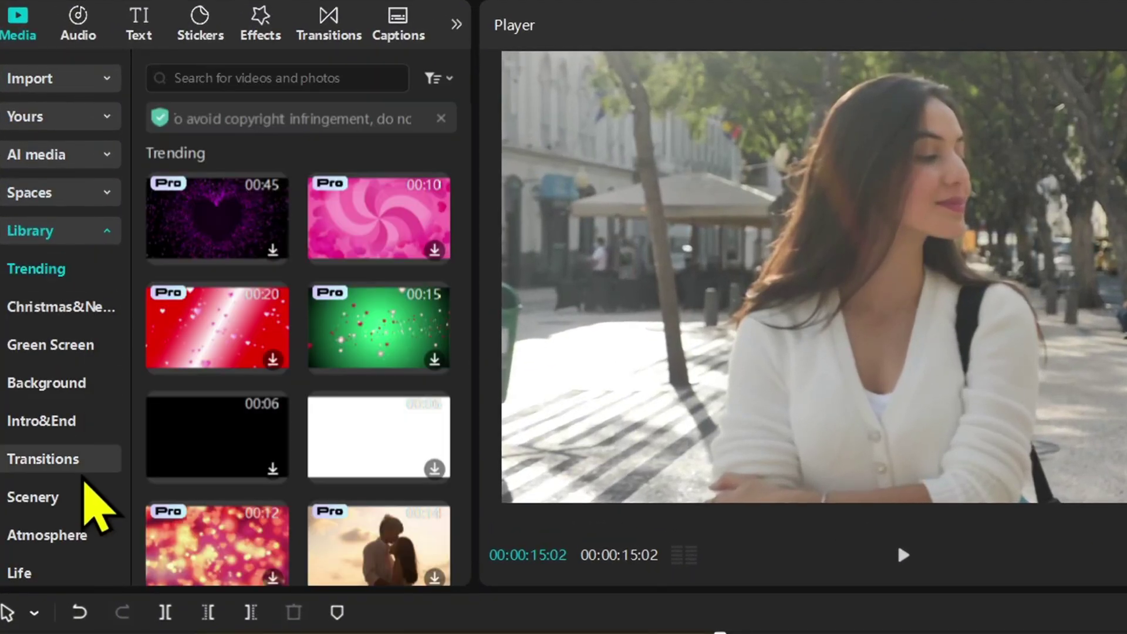
pyautogui.scroll(-1, 85, 483)
pyautogui.click(81, 468)
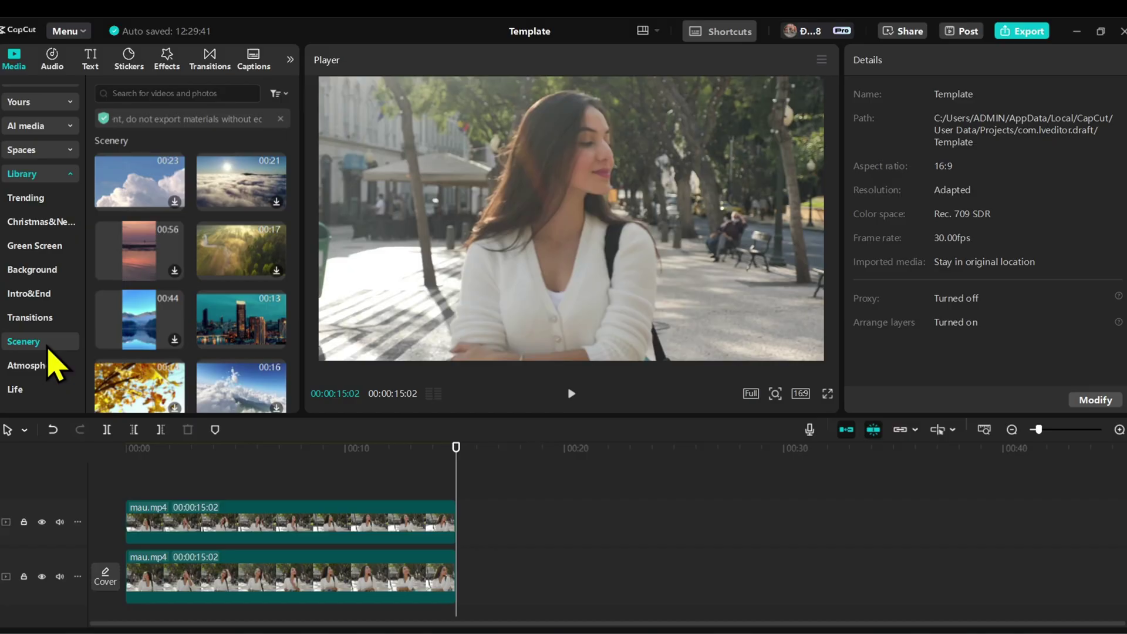
pyautogui.scroll(-5, 238, 314)
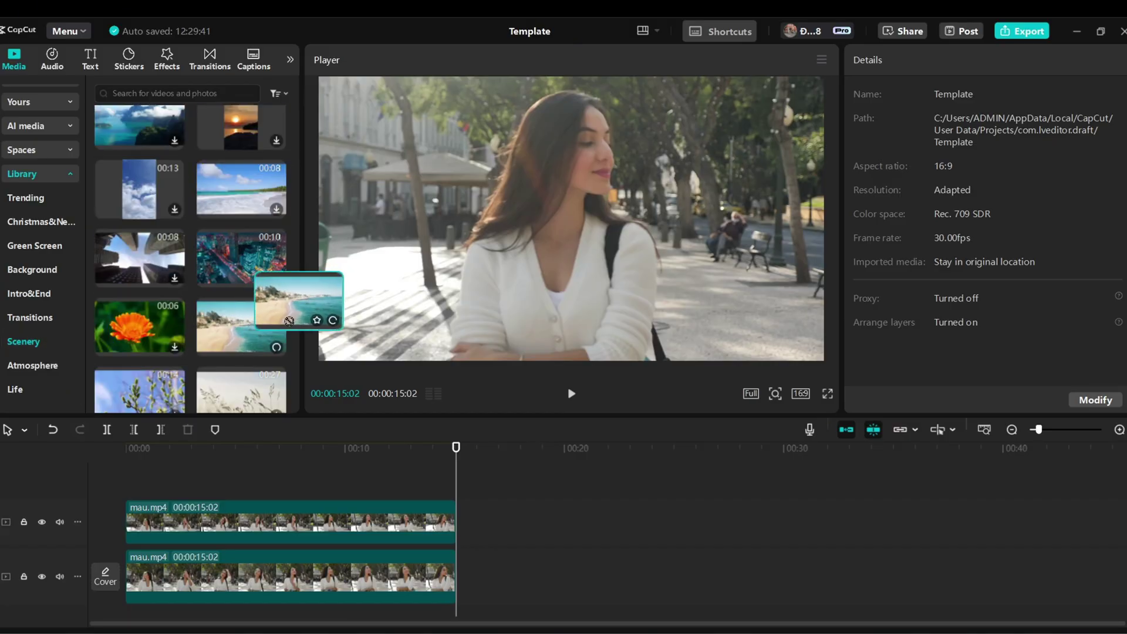
pyautogui.moveTo(353, 412)
pyautogui.mouseDown()
pyautogui.moveTo(260, 549)
pyautogui.moveTo(240, 557)
pyautogui.mouseUp()
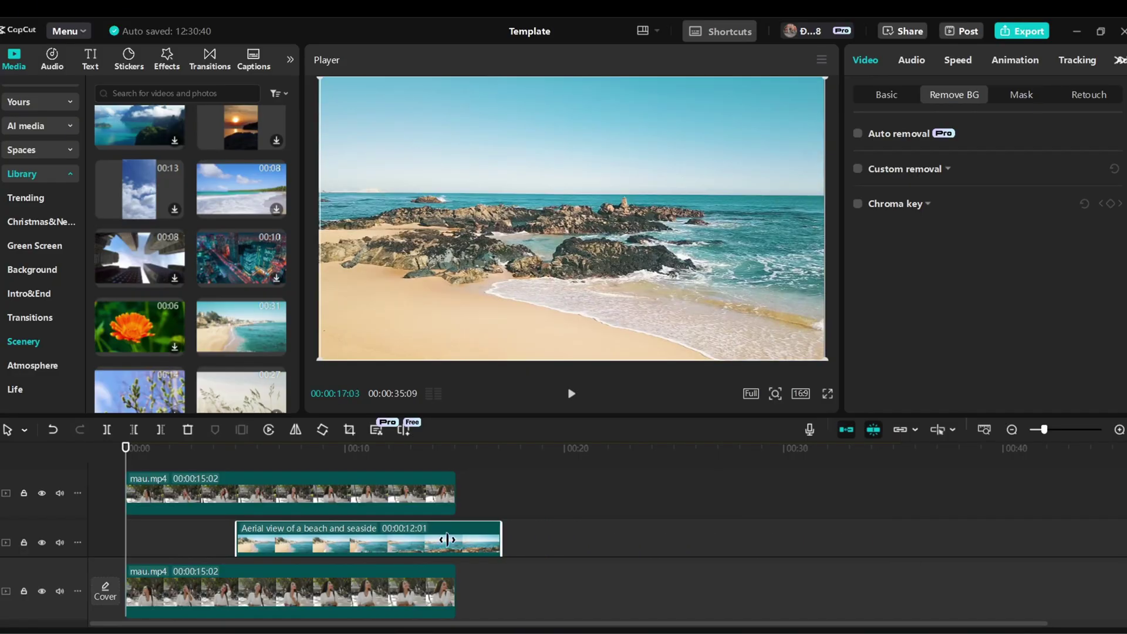
pyautogui.moveTo(900, 532); pyautogui.dragTo(457, 532)
pyautogui.press('space')
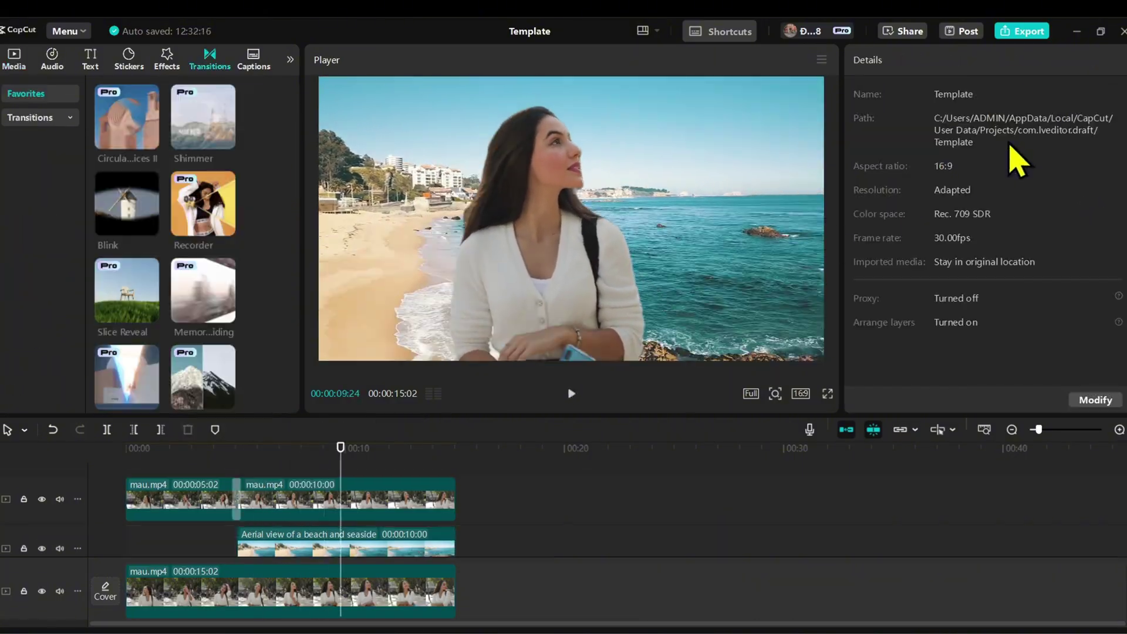
# - Review the Template export settings at 4K, checking bit rate and the output format choices
pyautogui.click(1024, 35)
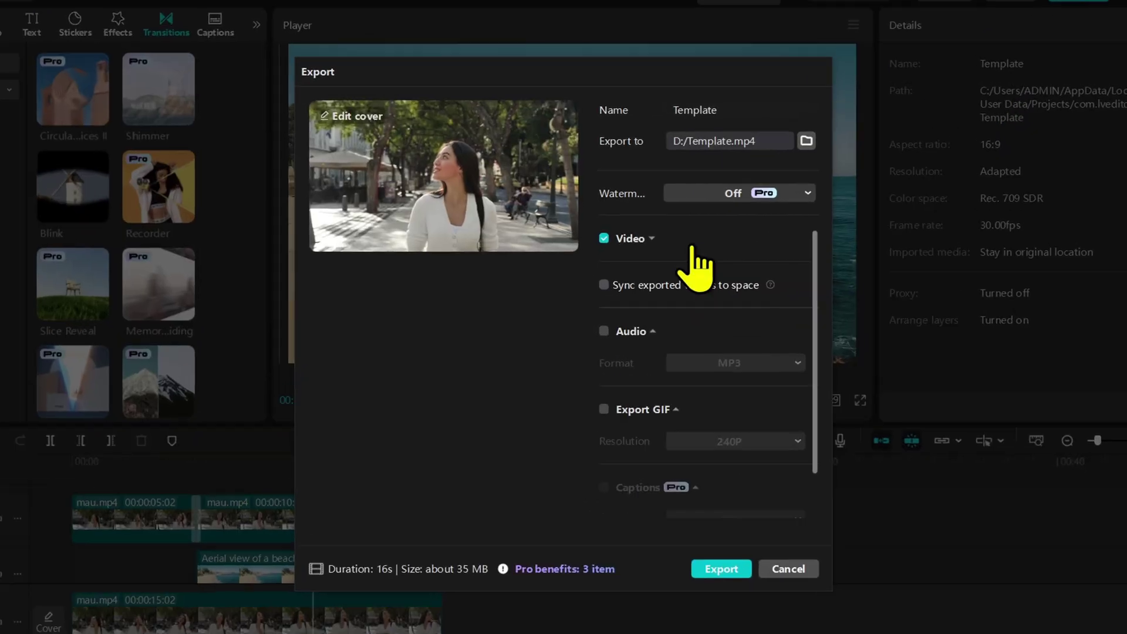
pyautogui.click(667, 251)
pyautogui.click(814, 276)
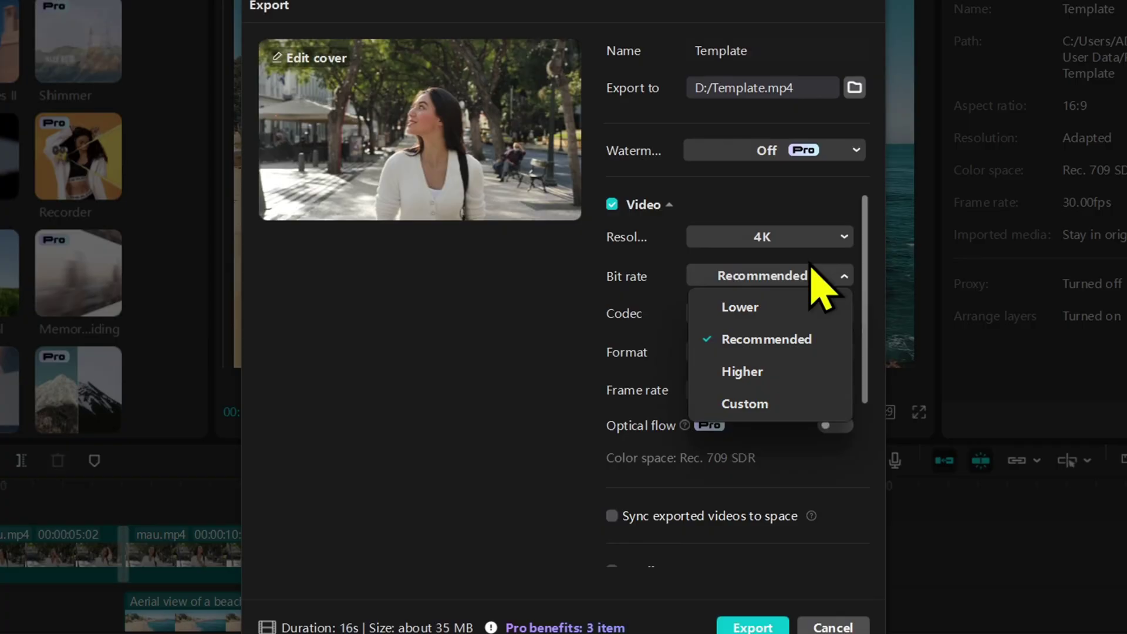
pyautogui.click(786, 205)
pyautogui.click(802, 221)
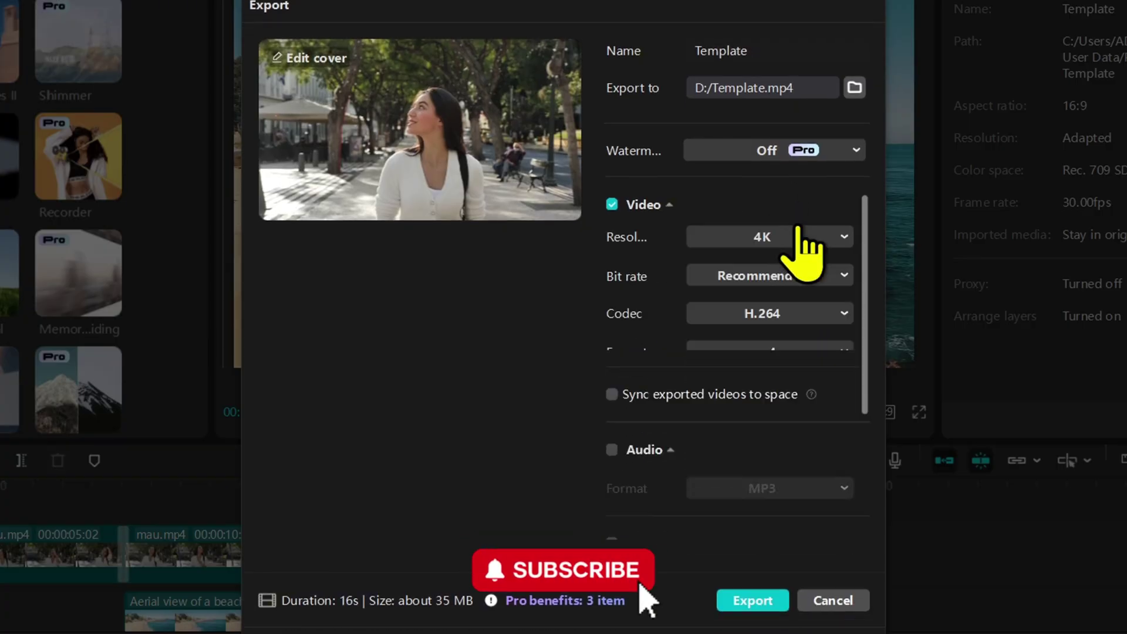
pyautogui.click(837, 354)
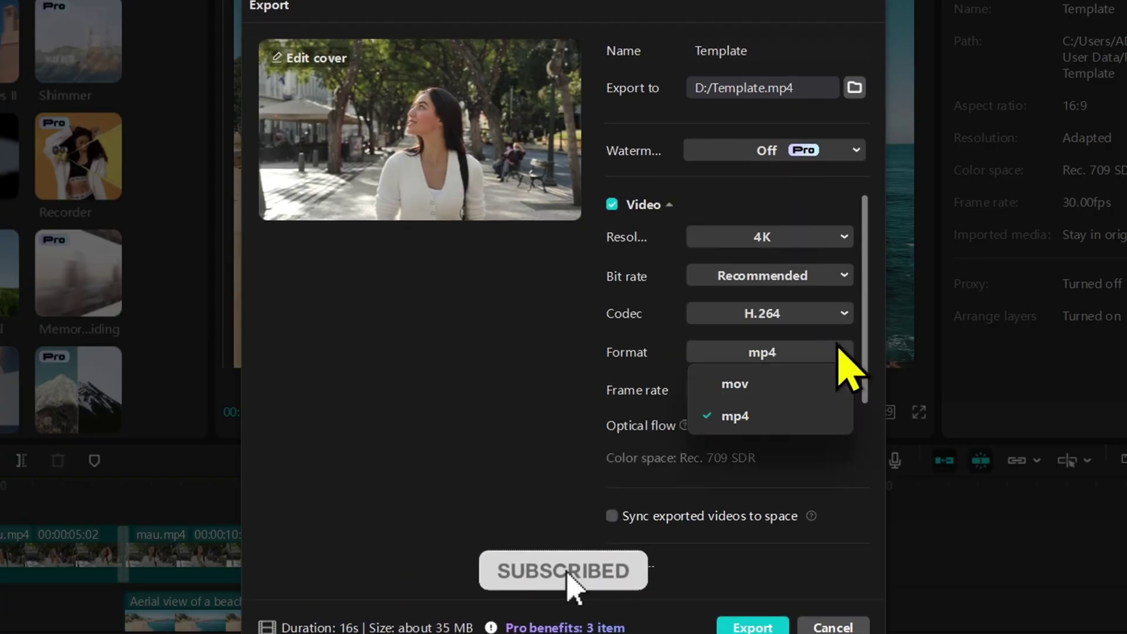